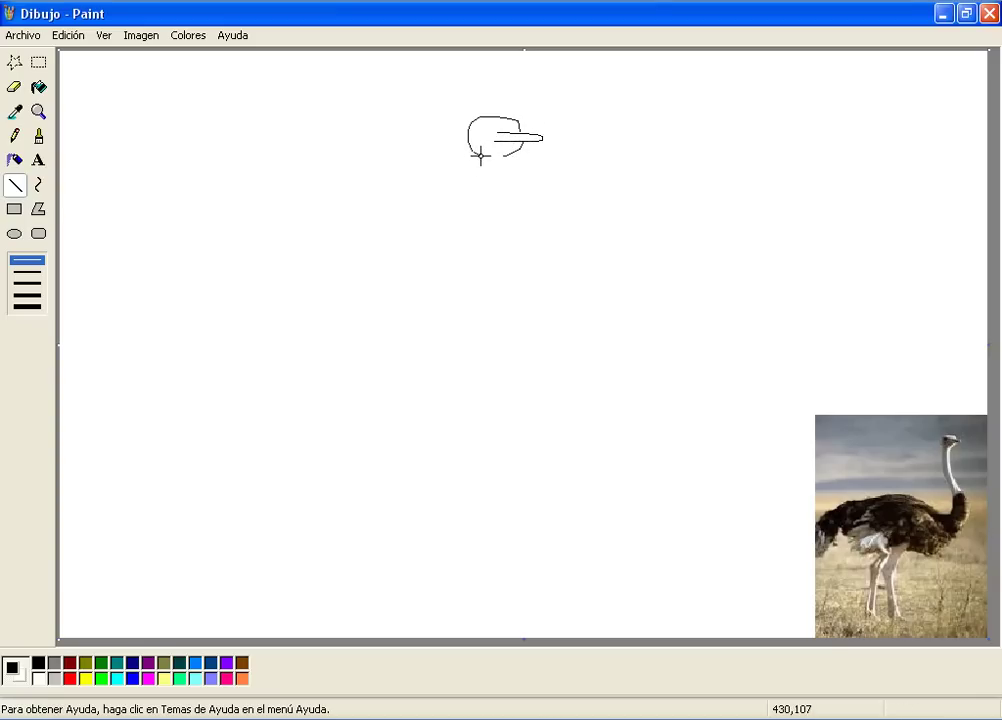
- Draw the ostrich's long neck, rounded breast and belly line with connected thin black lines below the head
drag(478, 171, 480, 273)
drag(492, 321, 466, 374)
mouse_move(499, 179)
mouse_down()
mouse_move(493, 157)
mouse_move(491, 193)
mouse_up()
drag(491, 193, 491, 226)
drag(491, 226, 514, 328)
drag(514, 328, 557, 403)
drag(557, 403, 552, 430)
drag(552, 430, 534, 455)
drag(534, 455, 373, 514)
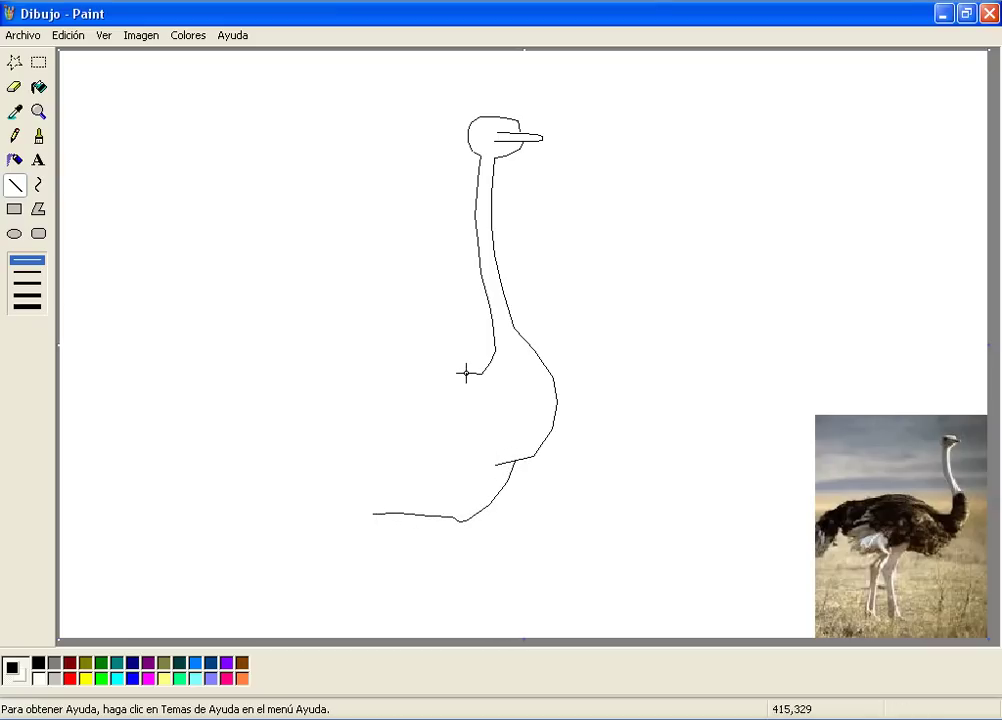
- Outline the arched back, drooping tail and jagged lower feather edge with thin lines, closing the ostrich's body
drag(453, 371, 433, 346)
drag(433, 346, 75, 503)
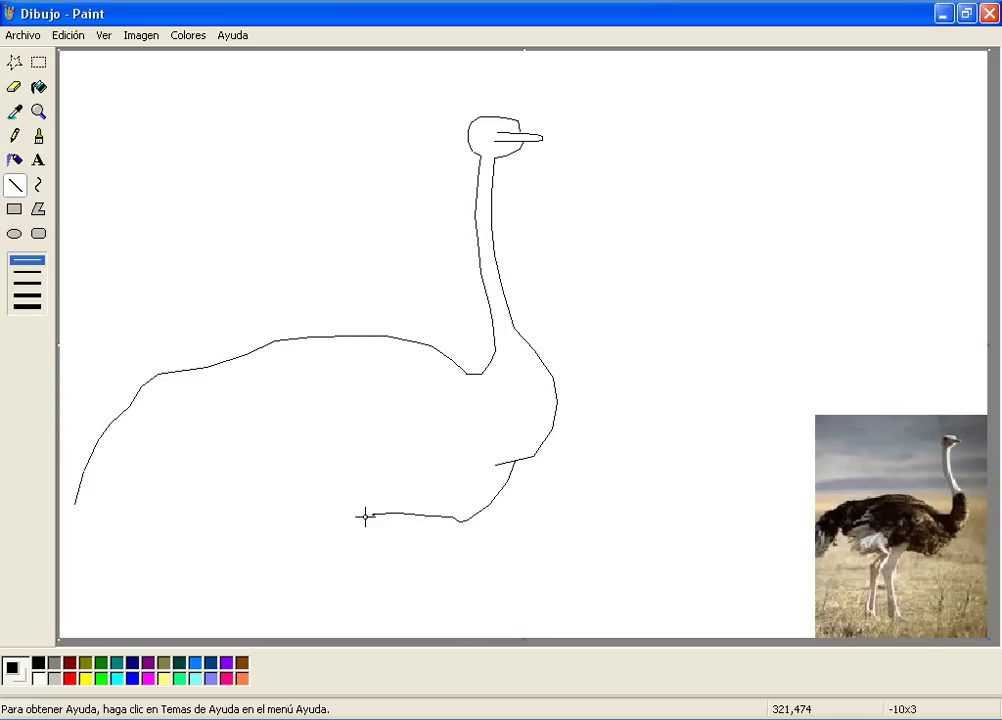
drag(360, 491, 274, 515)
drag(274, 515, 241, 523)
drag(241, 523, 225, 526)
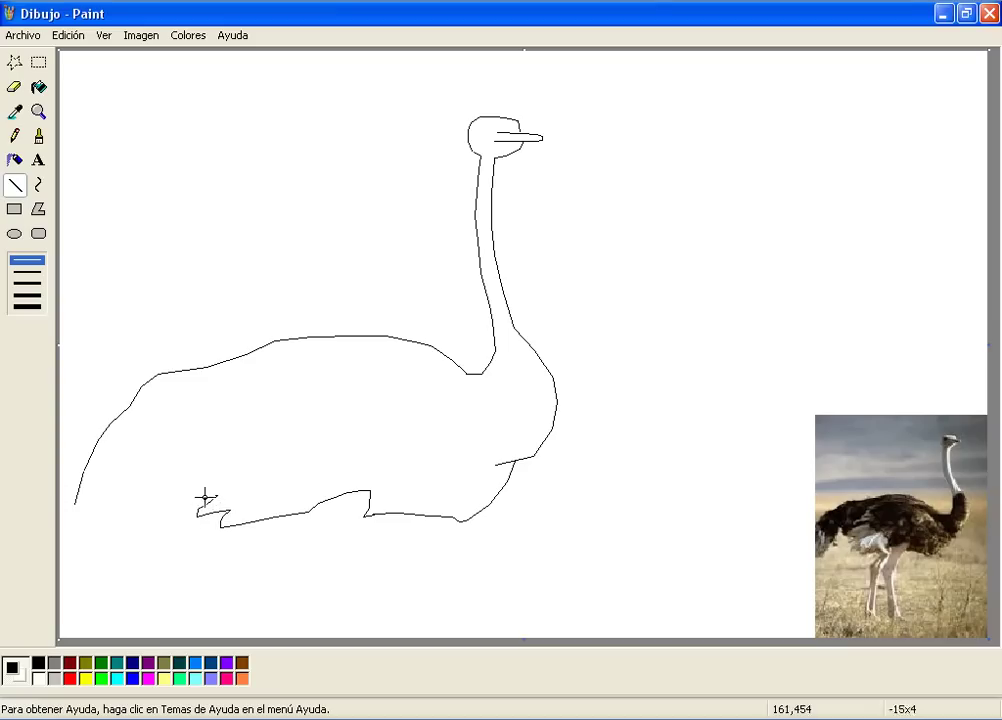
drag(156, 470, 136, 486)
drag(134, 531, 73, 511)
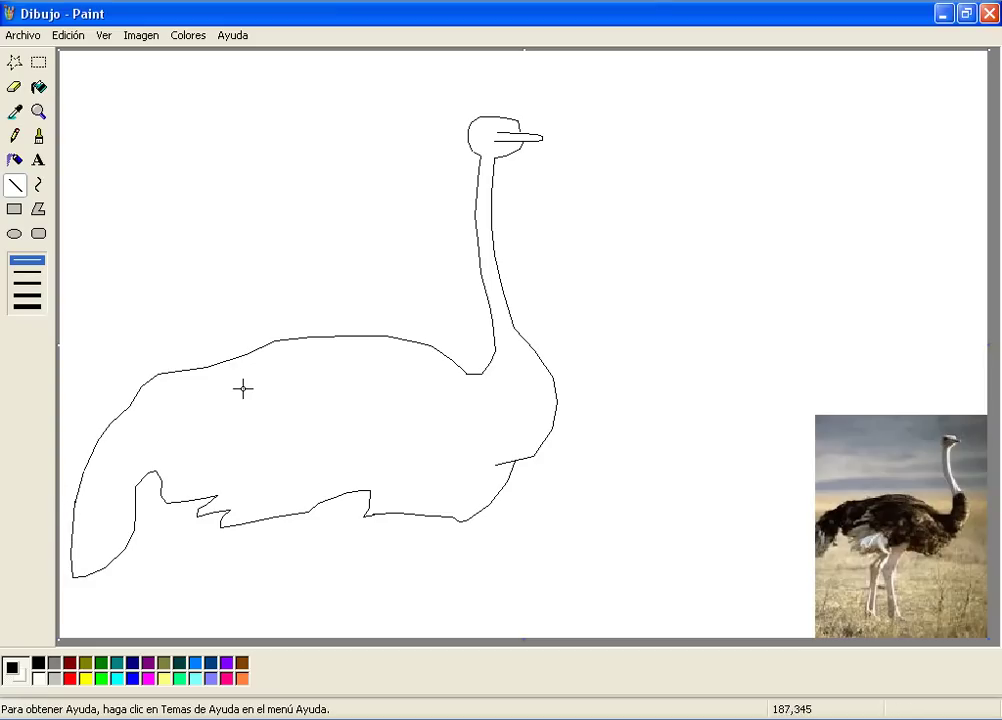
- Draw a column of pointed wing feathers in zigzag lines from the back down to the lower body edge
drag(365, 337, 323, 340)
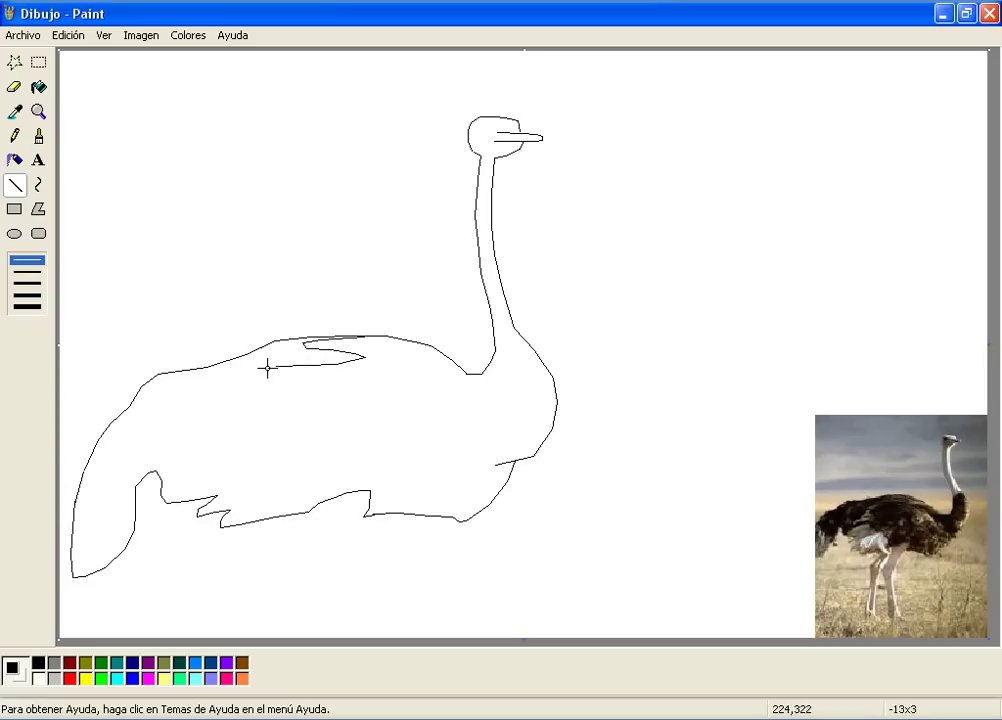
drag(252, 370, 325, 378)
mouse_move(325, 378)
mouse_down()
mouse_move(245, 386)
mouse_move(327, 391)
mouse_move(236, 398)
mouse_move(277, 409)
mouse_move(242, 410)
mouse_move(325, 414)
mouse_move(234, 420)
mouse_move(237, 432)
mouse_up()
drag(237, 432, 313, 432)
drag(212, 499, 270, 481)
drag(270, 481, 300, 477)
mouse_move(217, 484)
mouse_down()
mouse_move(233, 472)
mouse_move(295, 468)
mouse_move(232, 470)
mouse_move(306, 454)
mouse_move(230, 449)
mouse_move(305, 436)
mouse_up()
drag(328, 390, 310, 366)
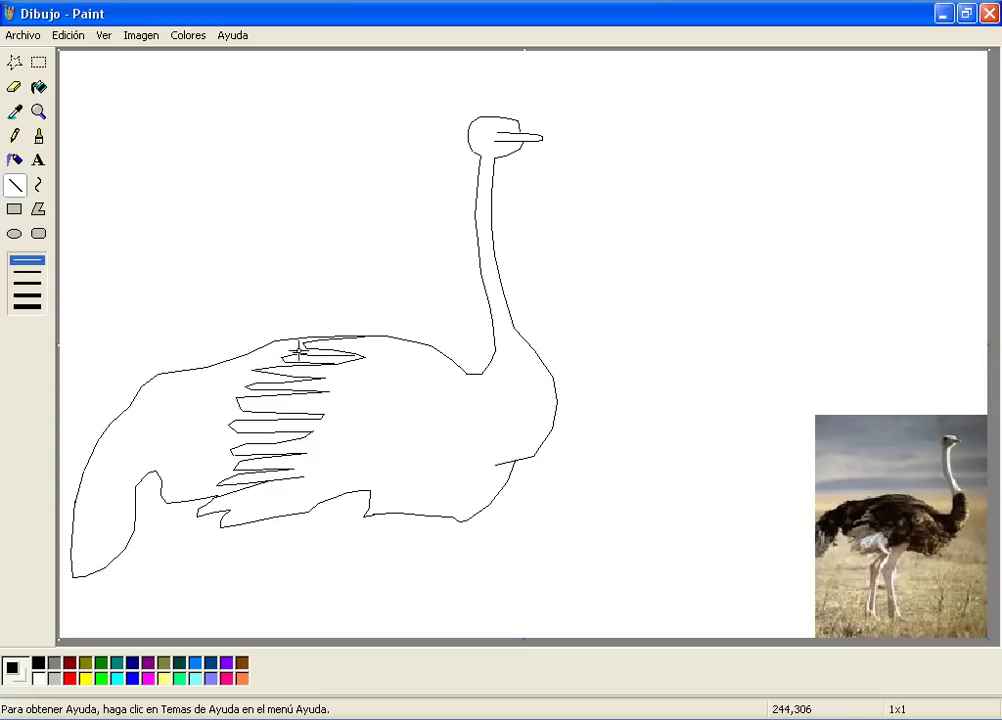
mouse_move(236, 467)
mouse_down()
mouse_move(183, 491)
mouse_move(257, 508)
mouse_move(318, 476)
mouse_move(232, 488)
mouse_up()
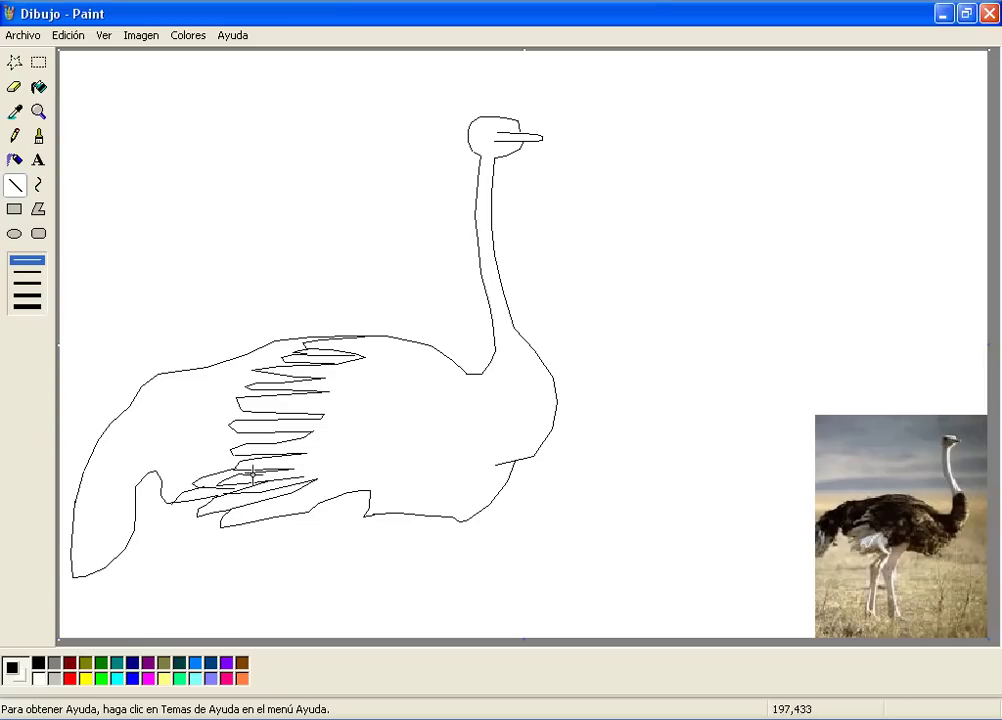
- Brush thin black detail strokes across the body and breast, plus a short line at the neck's base
click(39, 137)
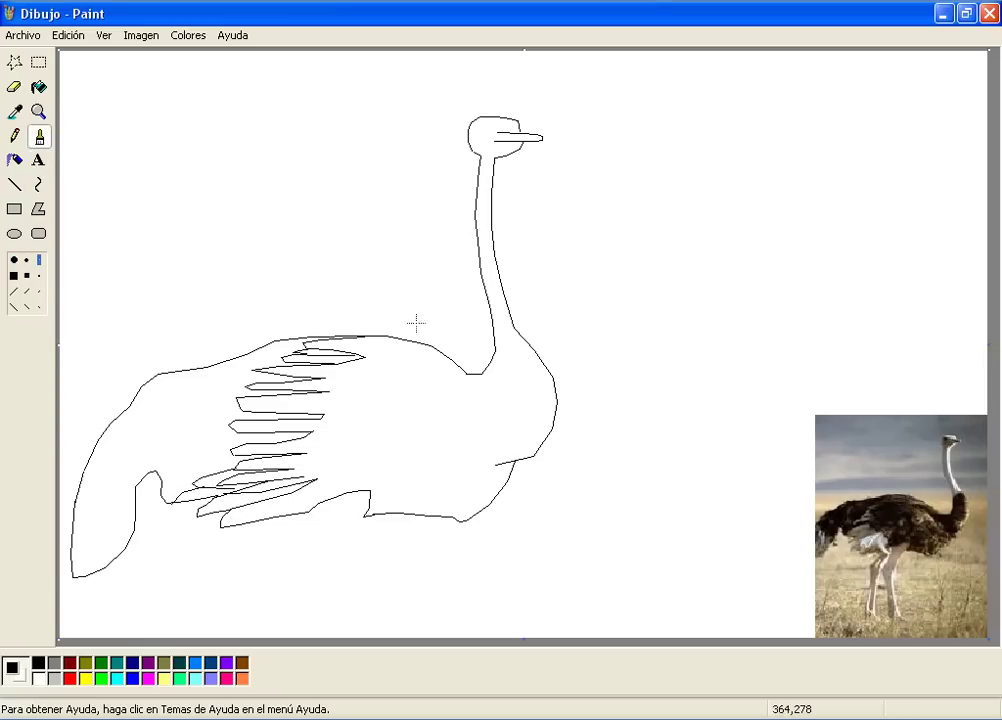
drag(385, 347, 472, 393)
drag(352, 400, 437, 412)
drag(365, 483, 455, 477)
drag(507, 364, 527, 364)
mouse_move(511, 378)
mouse_down()
mouse_move(545, 378)
mouse_move(548, 398)
mouse_up()
drag(514, 412, 541, 412)
mouse_move(510, 426)
mouse_down()
mouse_move(540, 426)
mouse_move(536, 440)
mouse_up()
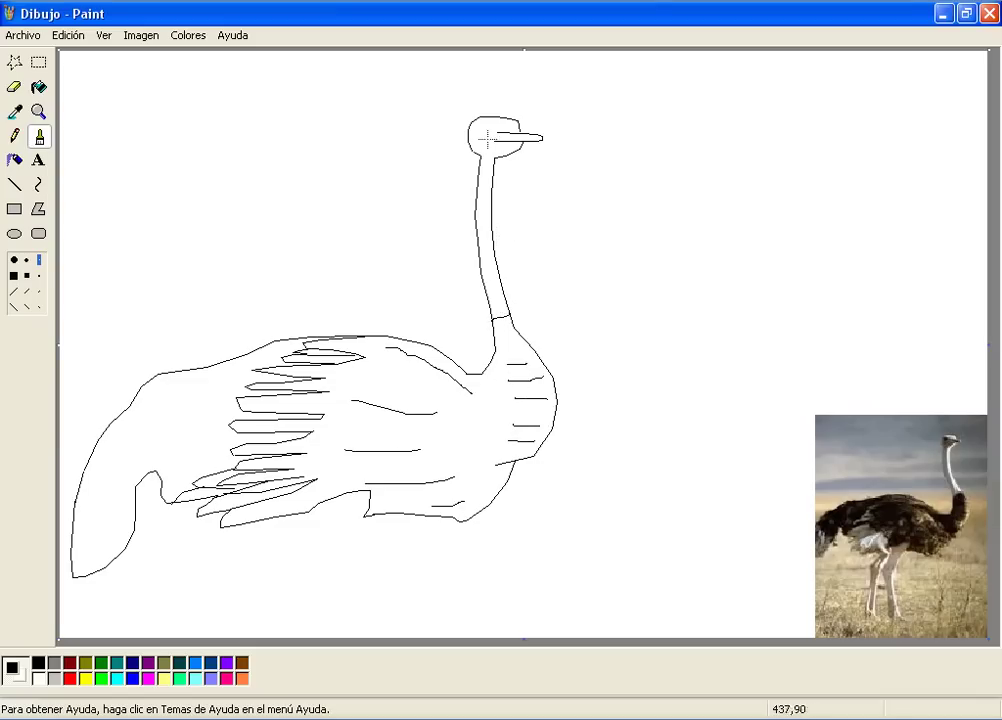
- Add thin brushed feather strokes along the drooping tail and the rear of the back
mouse_move(118, 551)
mouse_down()
mouse_move(121, 441)
mouse_move(101, 574)
mouse_move(105, 490)
mouse_up()
mouse_move(99, 571)
mouse_down()
mouse_move(91, 497)
mouse_move(82, 500)
mouse_up()
drag(124, 445, 215, 383)
mouse_move(158, 452)
mouse_down()
mouse_move(205, 408)
mouse_move(196, 442)
mouse_up()
- Draw a curved mouth line below the ostrich's beak
click(40, 108)
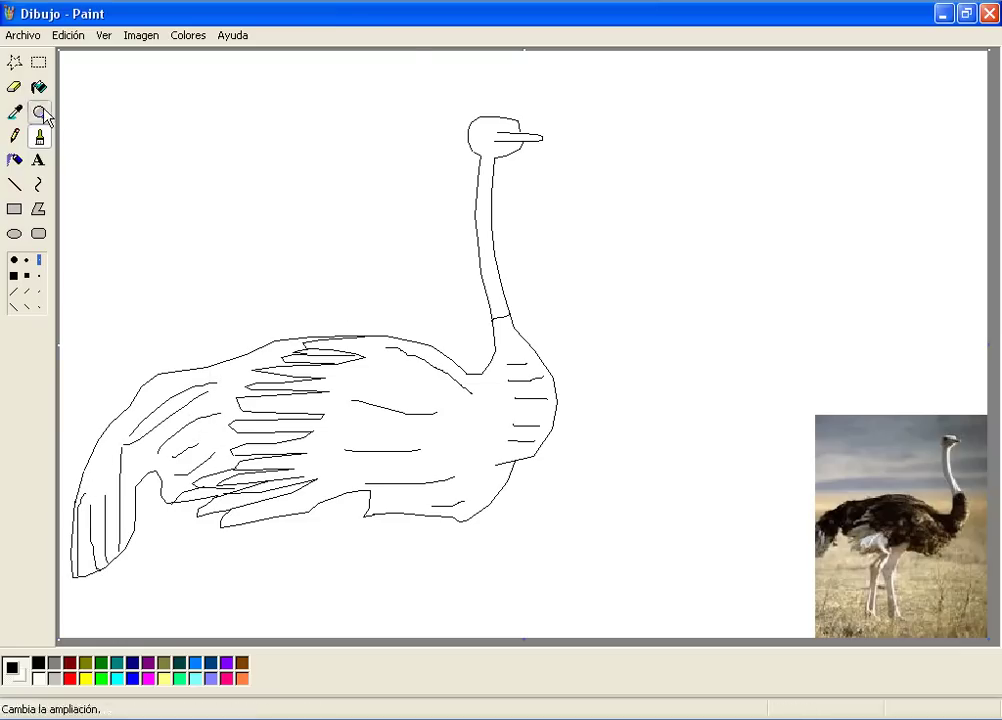
click(546, 148)
scroll(998, 316, down, 5)
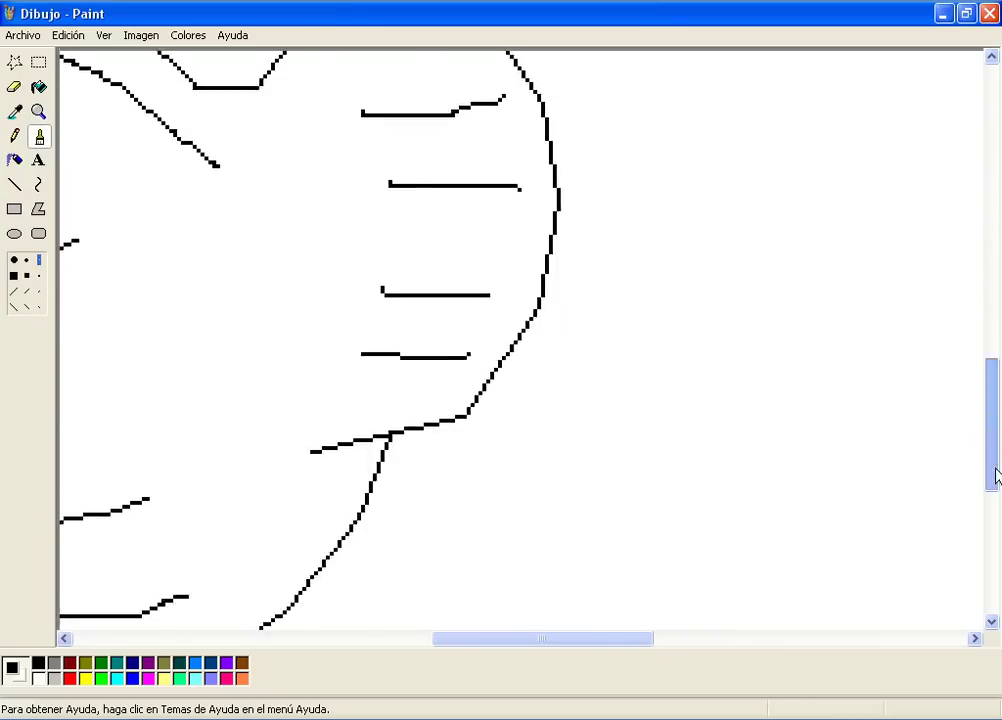
click(798, 631)
drag(992, 400, 993, 152)
click(15, 184)
drag(428, 310, 348, 335)
- Draw two filled black ellipses as eyes on the head, a larger one and a small one near the beak
click(14, 234)
click(28, 303)
drag(306, 233, 361, 254)
drag(450, 240, 476, 259)
click(16, 184)
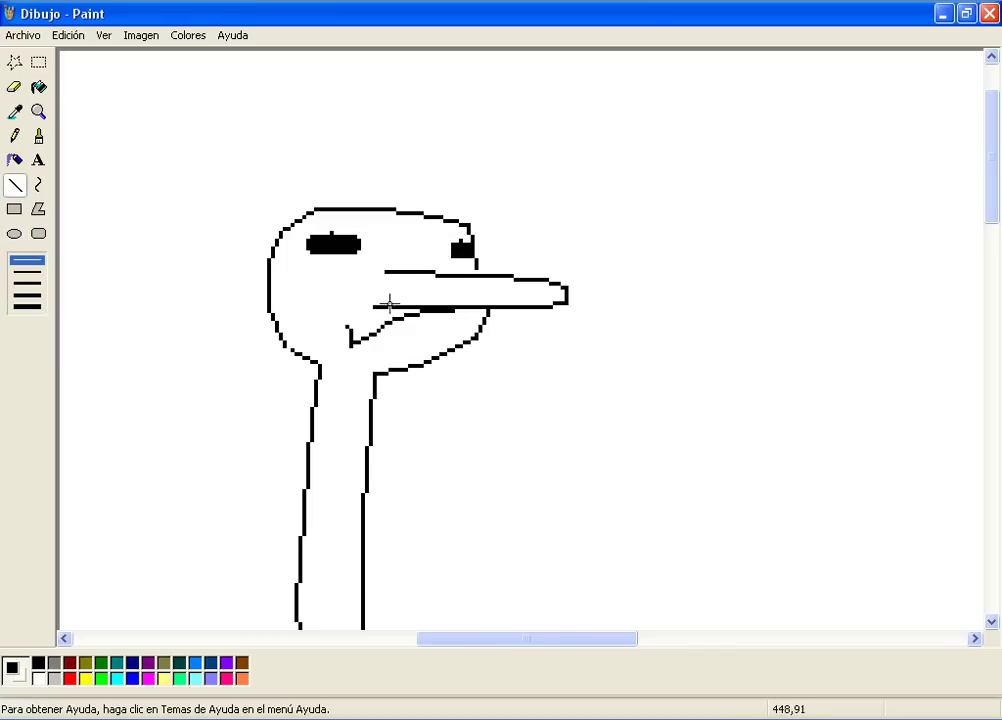
- Erase the inner end of the beak's lower line on the face
click(14, 87)
drag(384, 294, 413, 294)
click(38, 111)
click(161, 183)
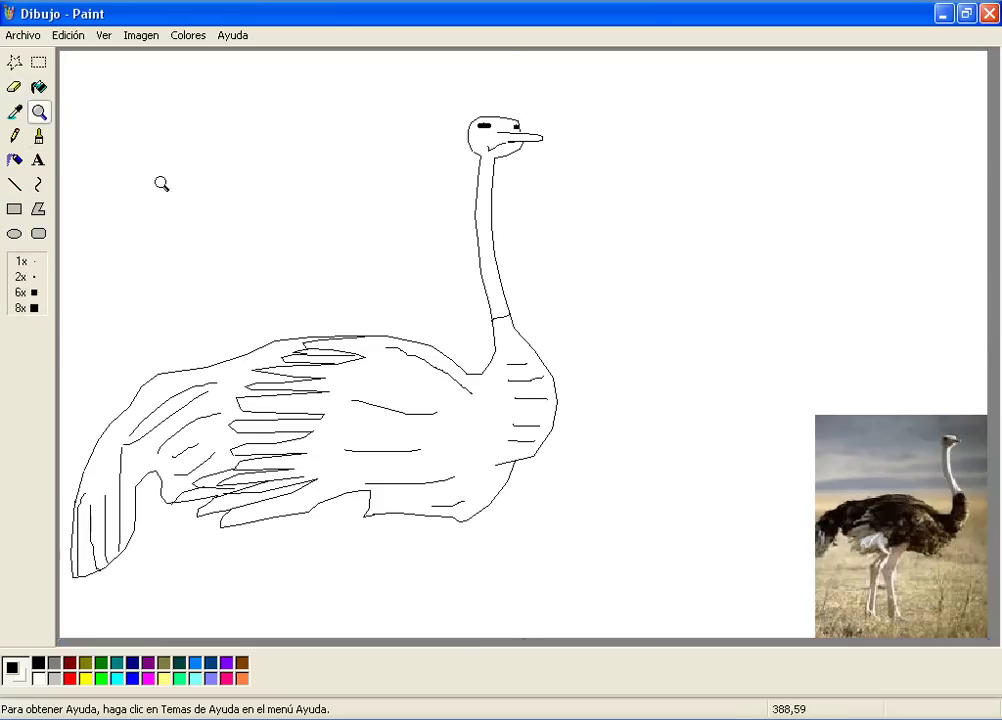
- Thicken the larger eye into a rounder black shape with the brush
click(38, 111)
click(484, 190)
click(39, 136)
drag(610, 279, 618, 290)
click(38, 111)
click(141, 165)
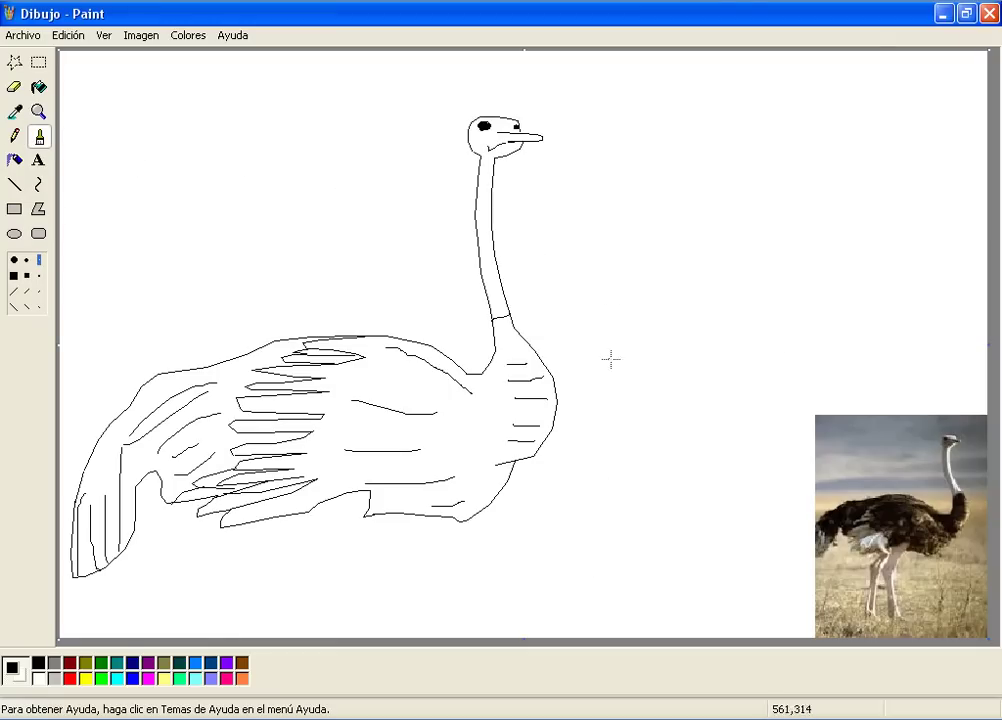
click(38, 111)
click(848, 461)
click(38, 111)
click(66, 137)
- Refine the eyes with flat eyelid strokes and brush thin detail lines inside the beak
click(38, 111)
click(499, 134)
click(14, 87)
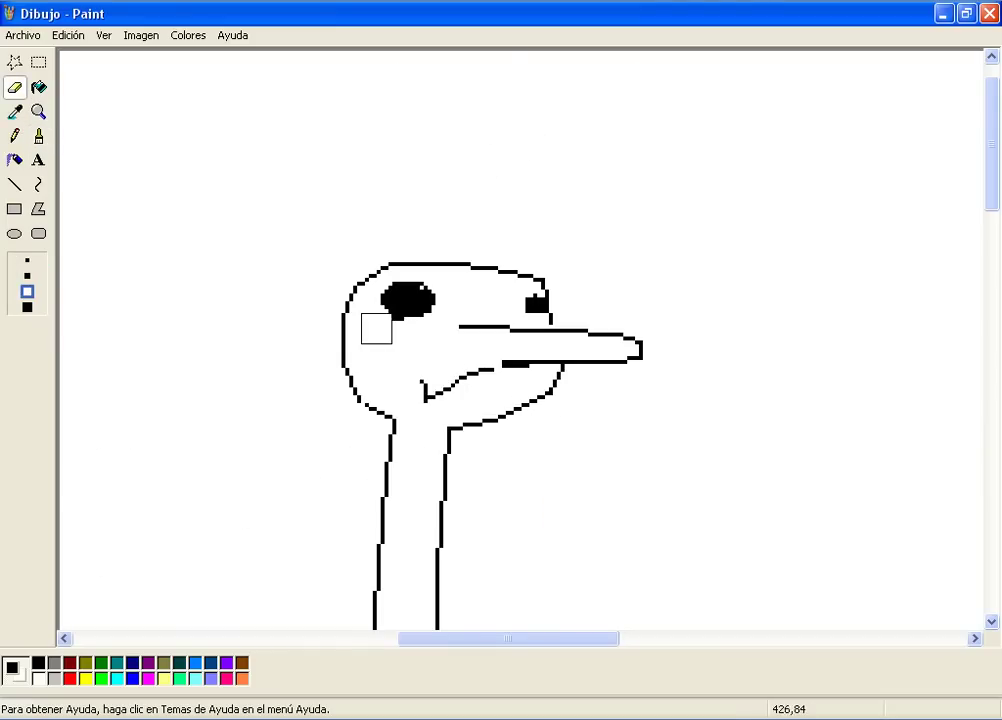
click(38, 136)
drag(384, 312, 440, 314)
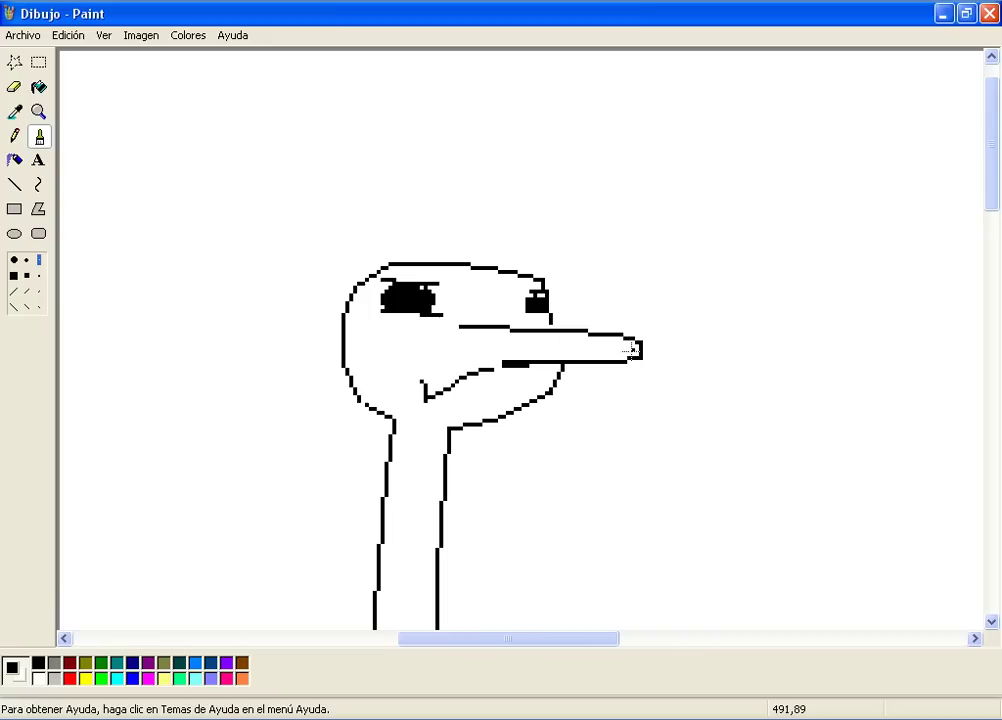
click(38, 111)
click(150, 213)
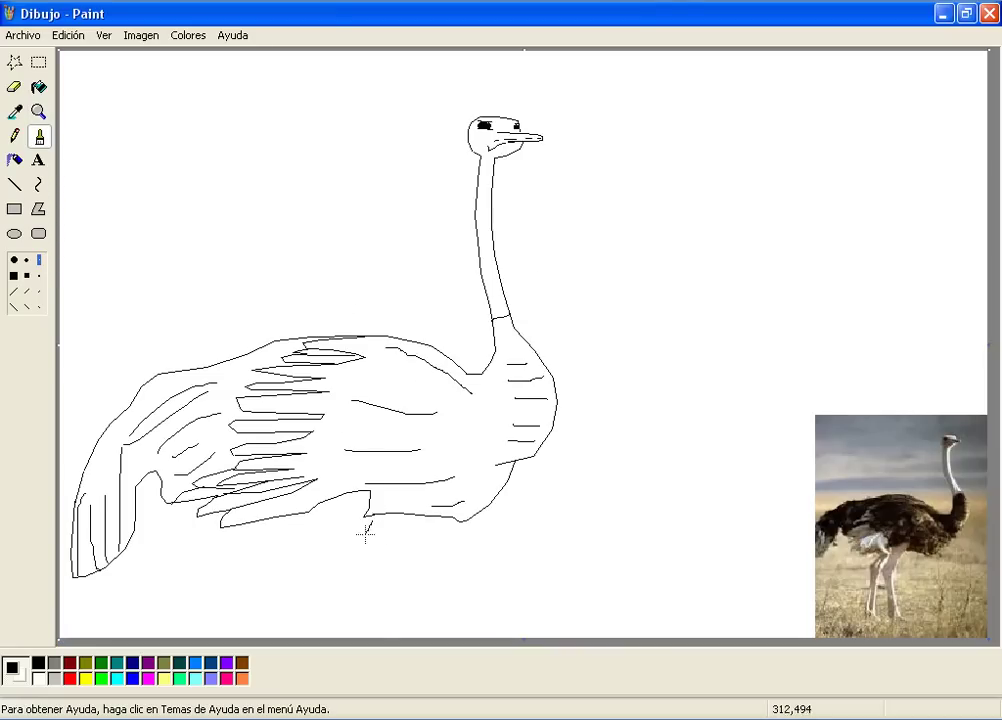
- Draw the ostrich's two legs from the belly down to the canvas edge, replacing one misplaced stroke
mouse_move(303, 550)
mouse_down()
mouse_move(311, 600)
mouse_move(359, 644)
mouse_up()
key(ctrl+z)
drag(323, 560, 345, 648)
drag(299, 538, 277, 619)
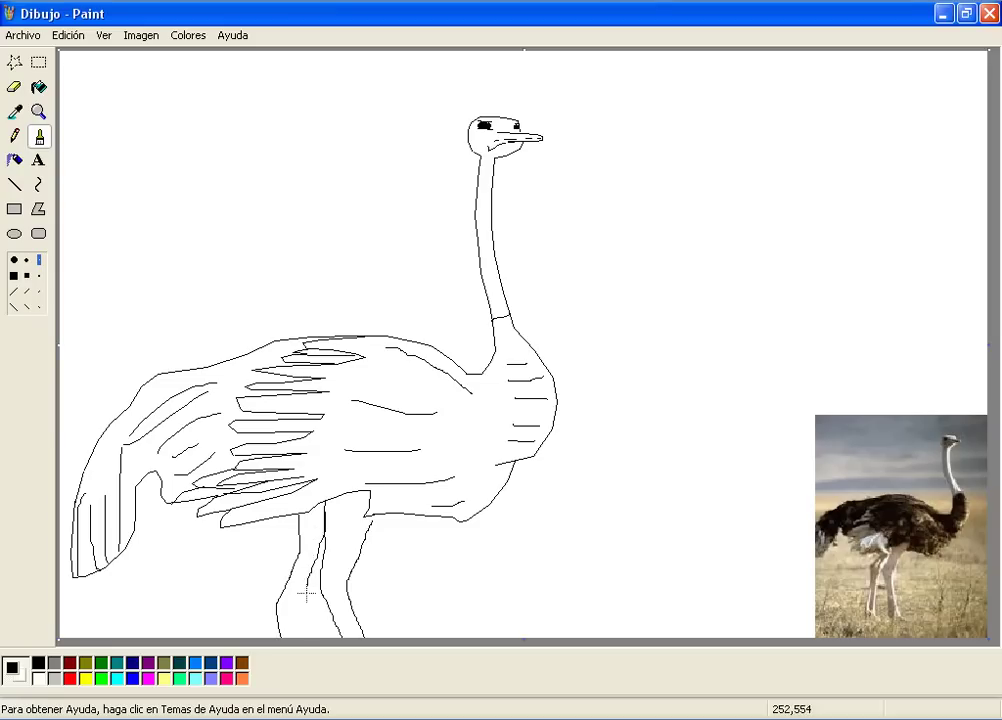
drag(322, 596, 339, 640)
click(14, 183)
- Sample the dark brown of the ostrich's feathers in the photo as the drawing colour
click(39, 87)
click(14, 111)
click(924, 530)
- Try to fill the body with the sampled dark brown, closing the outline gap where the belly meets the front leg
click(420, 393)
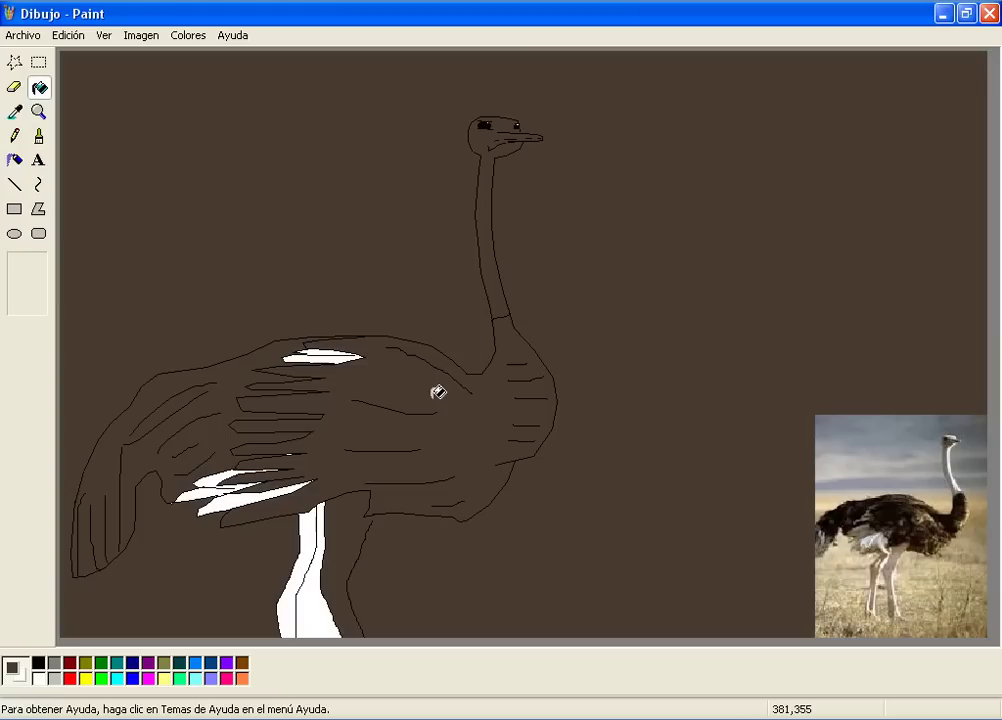
key(ctrl+z)
click(39, 135)
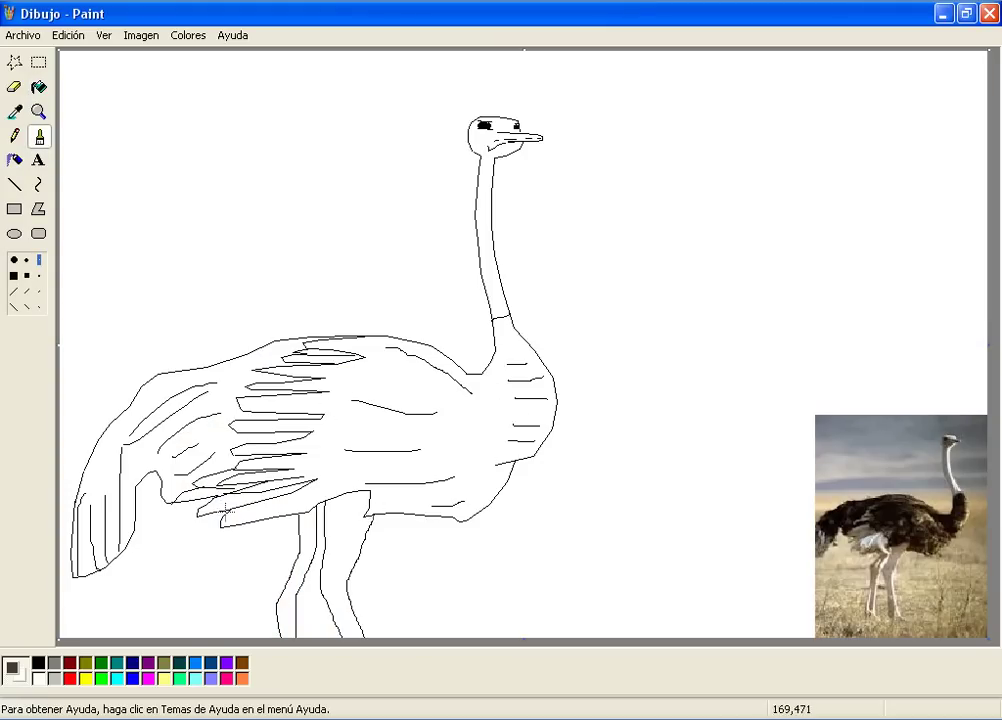
click(39, 87)
click(216, 386)
key(ctrl+z)
- Brush a dark brown boundary line along the inner ends of the wing feathers, separating them from the body
click(39, 111)
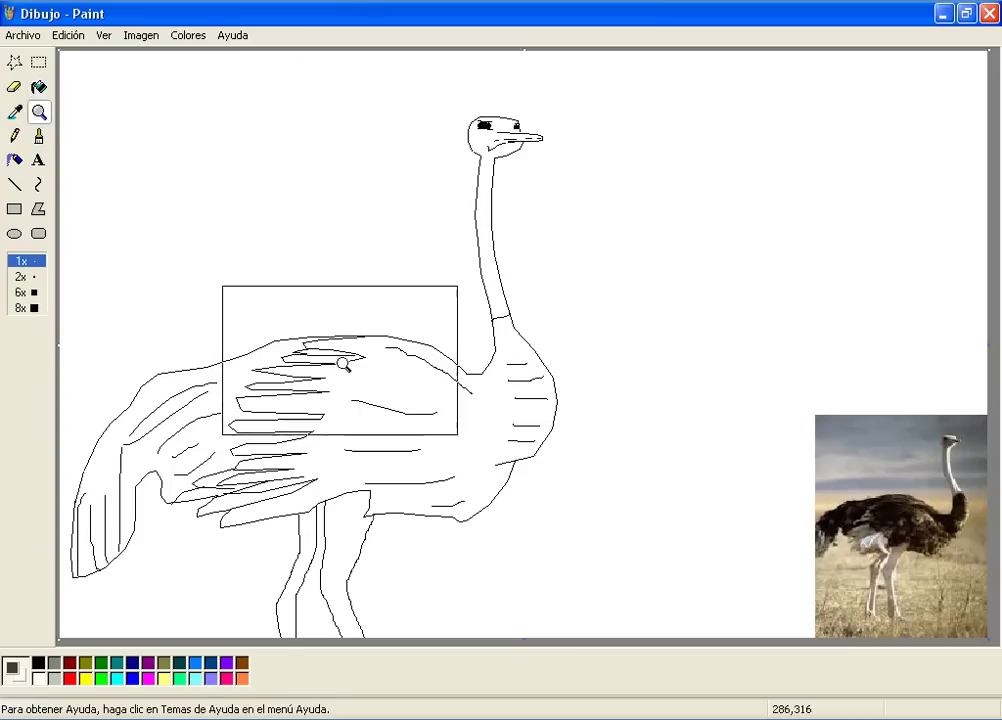
click(342, 364)
click(39, 136)
drag(428, 638, 564, 650)
drag(993, 360, 993, 458)
drag(504, 638, 315, 646)
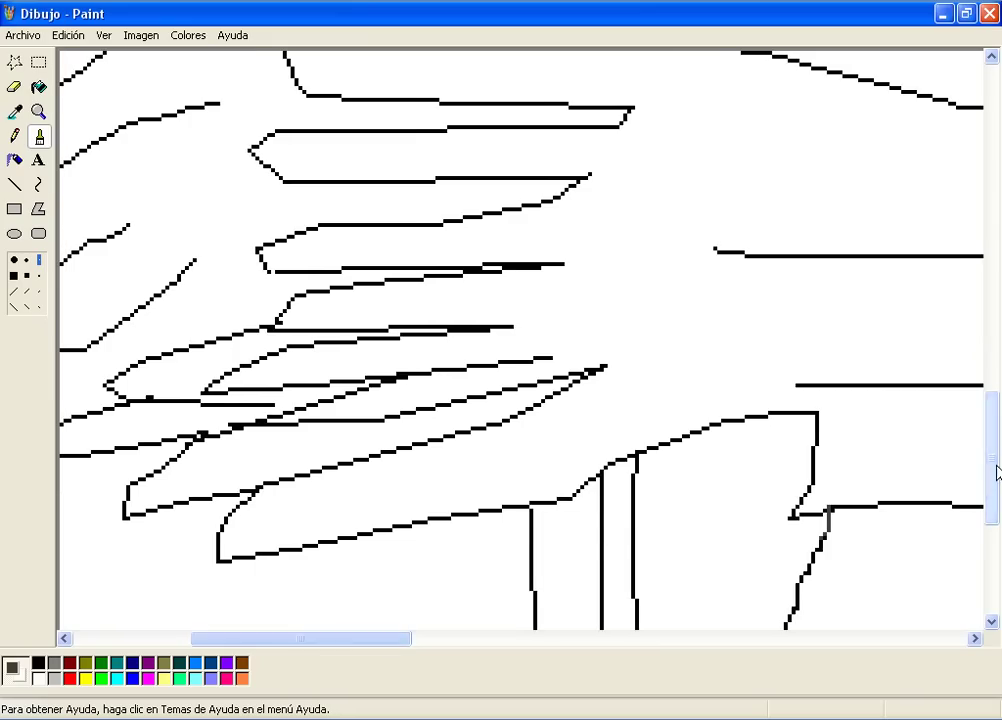
drag(997, 472, 997, 431)
mouse_move(663, 62)
mouse_down()
mouse_move(623, 282)
mouse_move(563, 422)
mouse_move(522, 480)
mouse_move(570, 521)
mouse_move(620, 608)
mouse_up()
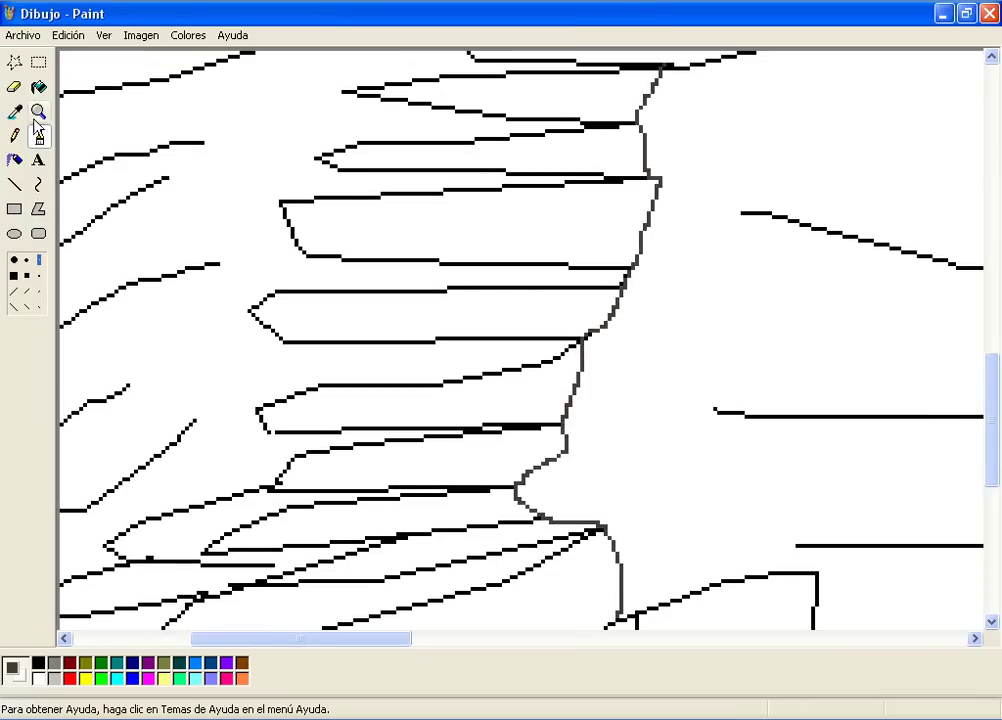
- Try to fill the ostrich's body and breast with the sampled dark brown
click(38, 112)
click(407, 387)
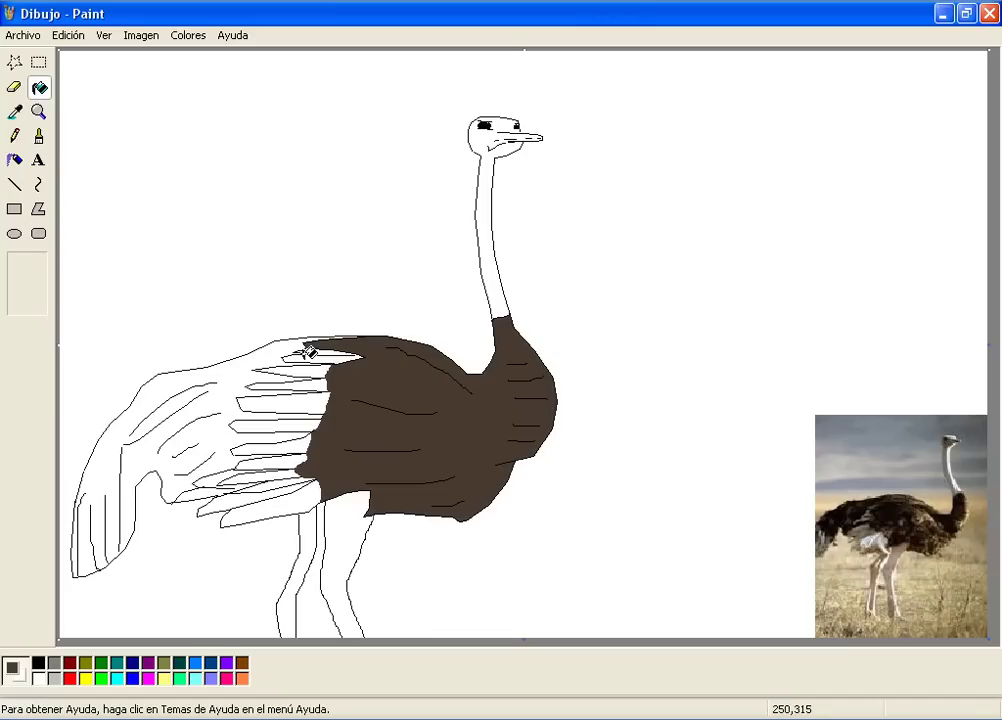
key(ctrl+z)
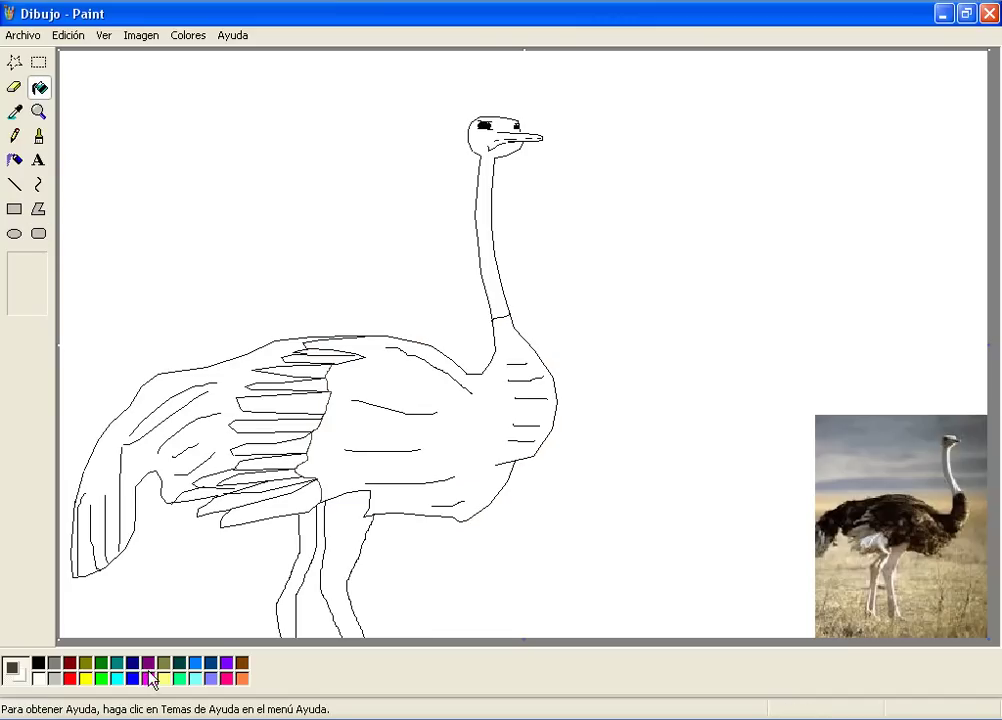
- Darken the palette brown slightly and fill the ostrich's body and breast with it
double_click(242, 662)
click(501, 476)
mouse_move(819, 374)
mouse_down()
mouse_move(821, 336)
mouse_move(821, 380)
mouse_up()
click(433, 502)
click(382, 380)
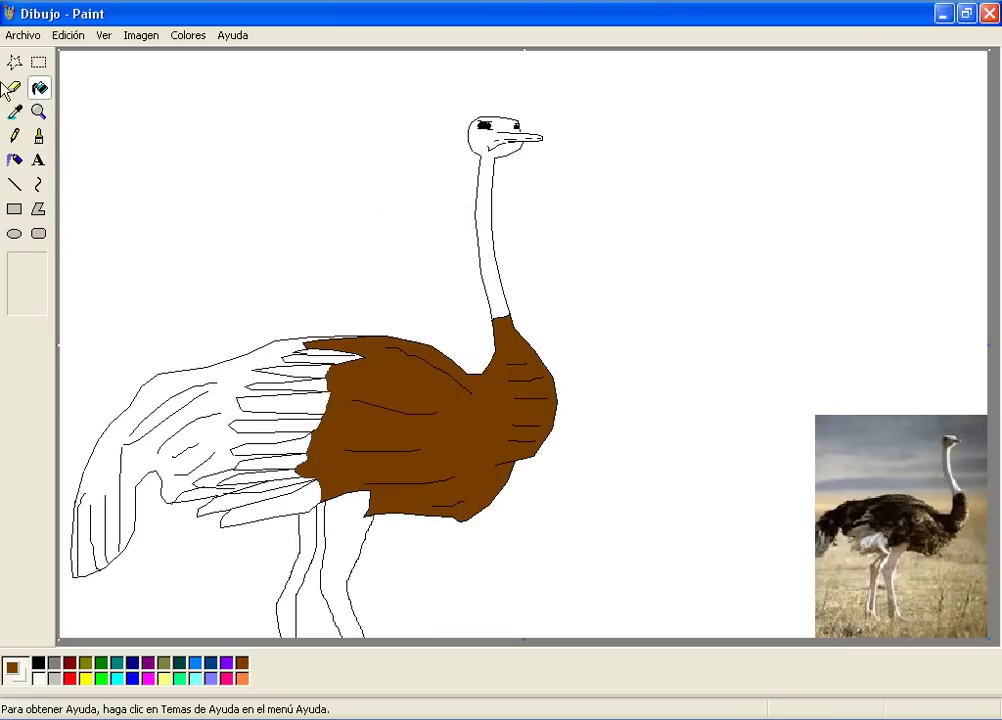
- Mix a lighter brown (Red 176, Green 88, Blue 0) and brush thin highlight strokes over the body and breast
click(38, 136)
click(38, 678)
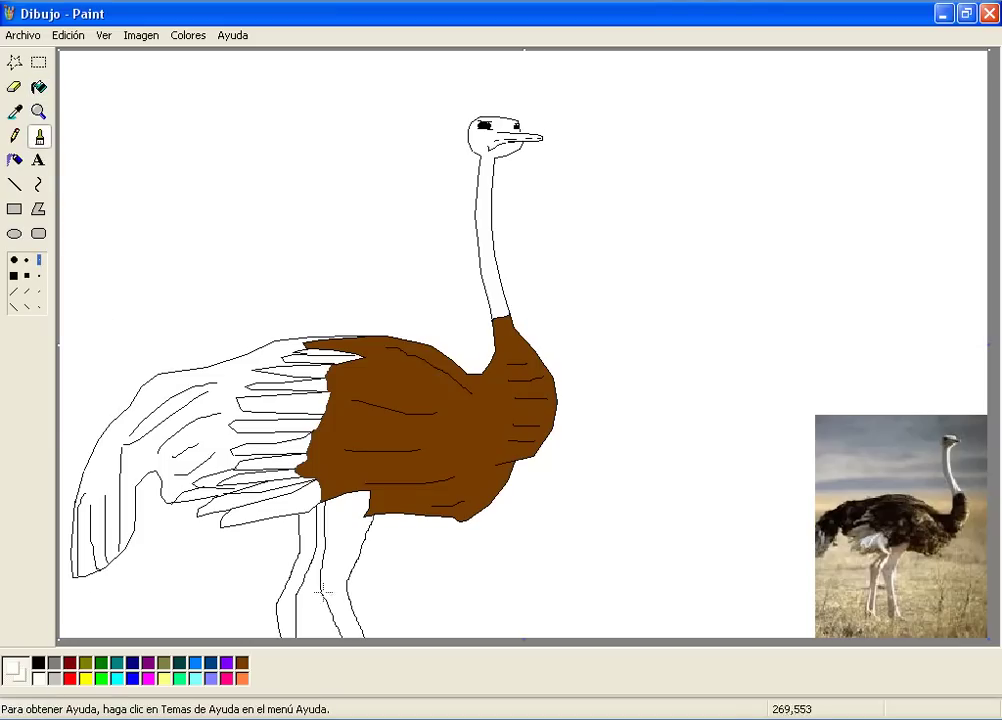
double_click(241, 662)
click(530, 478)
drag(800, 385, 821, 354)
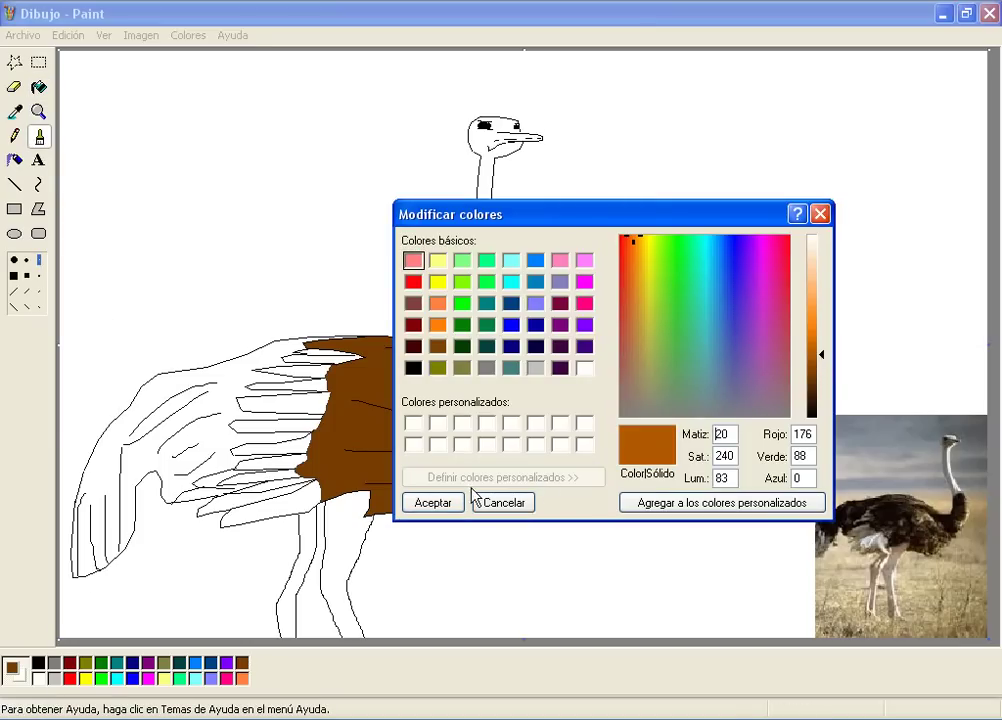
click(433, 502)
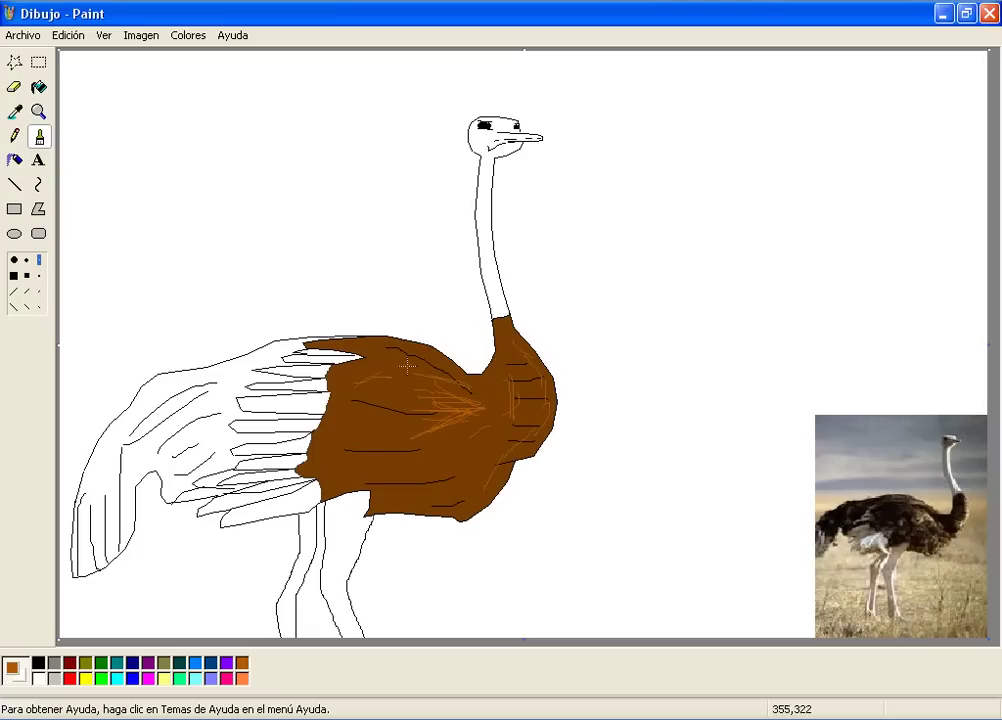
- Sample the body's brown and fill the upper wing feathers with it, undoing any fill that leaks out
click(39, 87)
click(14, 111)
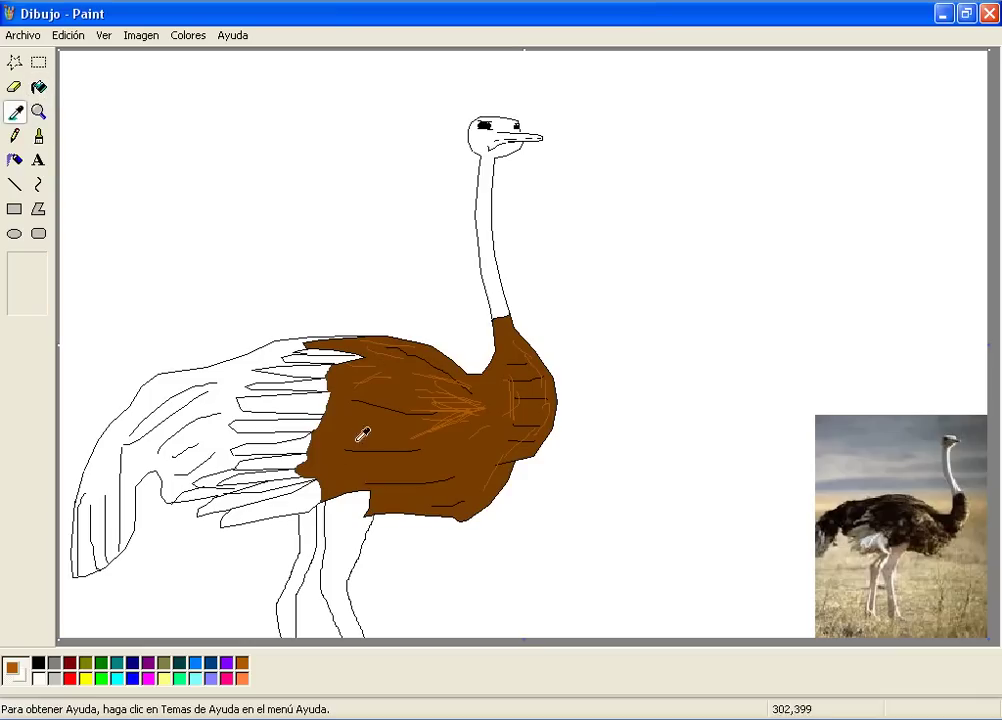
click(362, 440)
click(286, 405)
click(293, 392)
click(311, 365)
click(276, 460)
key(ctrl+z)
- Patch the openings around the lower wing feathers with brown brush strokes and retry the fill
click(39, 136)
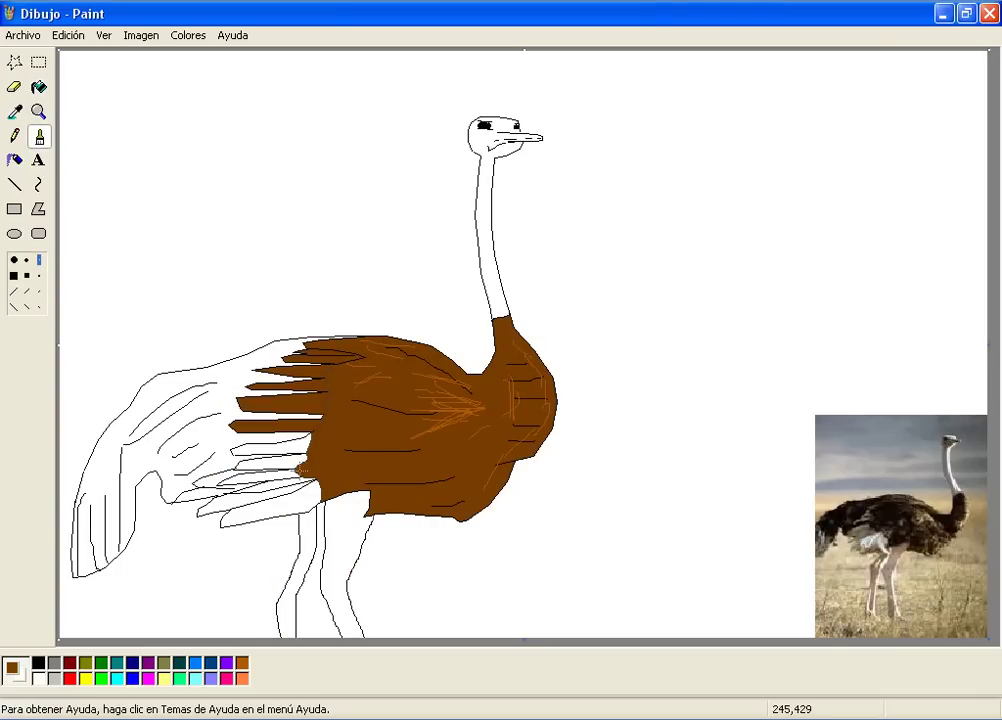
click(39, 87)
click(273, 464)
key(ctrl+z)
- Close the gap at the tip of the first unfilled wing feather and fill that feather brown
click(39, 111)
click(314, 428)
click(39, 136)
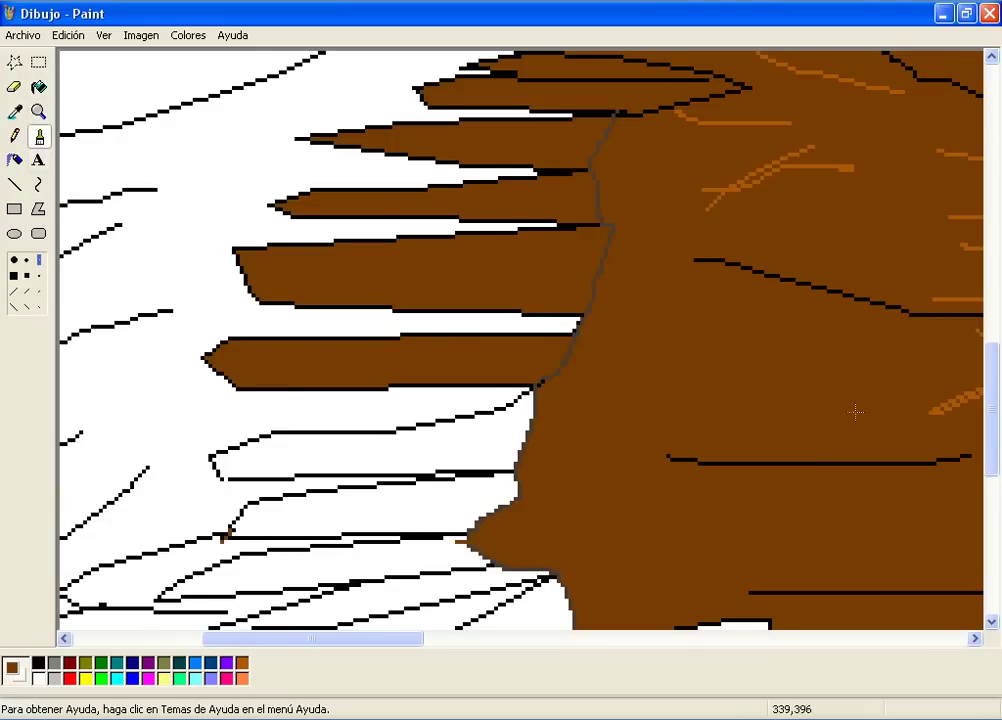
scroll(801, 431, down, 3)
click(39, 87)
click(330, 300)
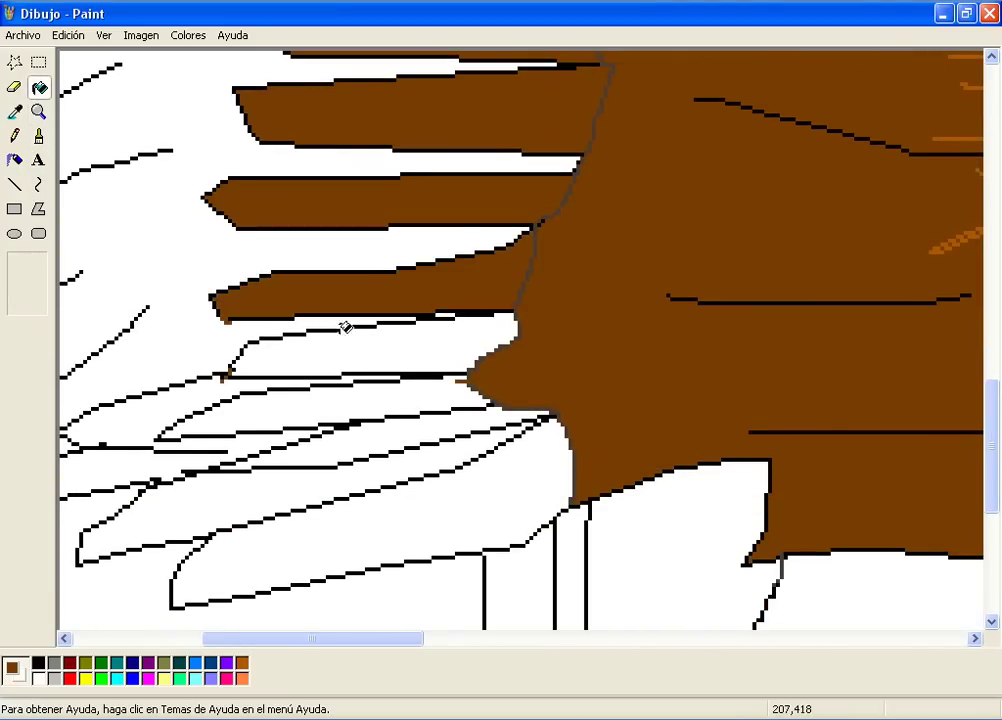
- Fill the remaining lower wing feathers with the body's brown, undoing the fill beside the tail
click(342, 355)
click(355, 410)
click(360, 455)
click(378, 500)
click(393, 537)
click(150, 430)
key(ctrl+z)
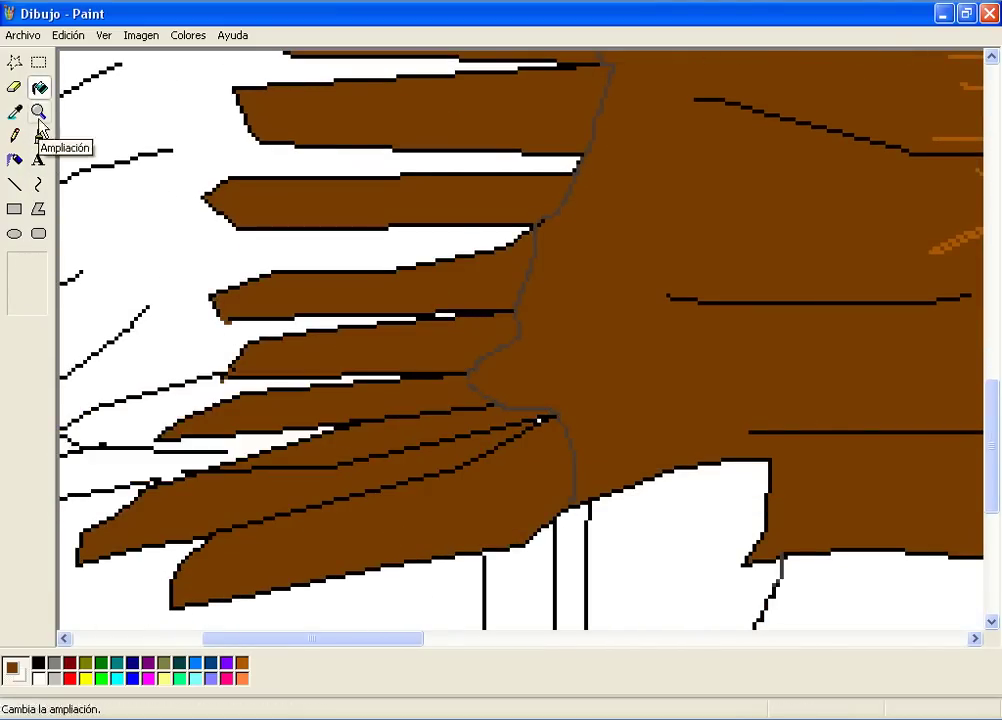
click(39, 111)
- Redefine the palette brown as a slightly lightened brownish red based on the muted red basic colour
double_click(241, 667)
drag(823, 352, 823, 330)
click(413, 324)
click(412, 302)
drag(823, 351, 823, 347)
click(433, 502)
- Fill the two small white feathers between tail and wing with brownish red, undoing fills that leak out of the tail
click(217, 445)
key(ctrl+z)
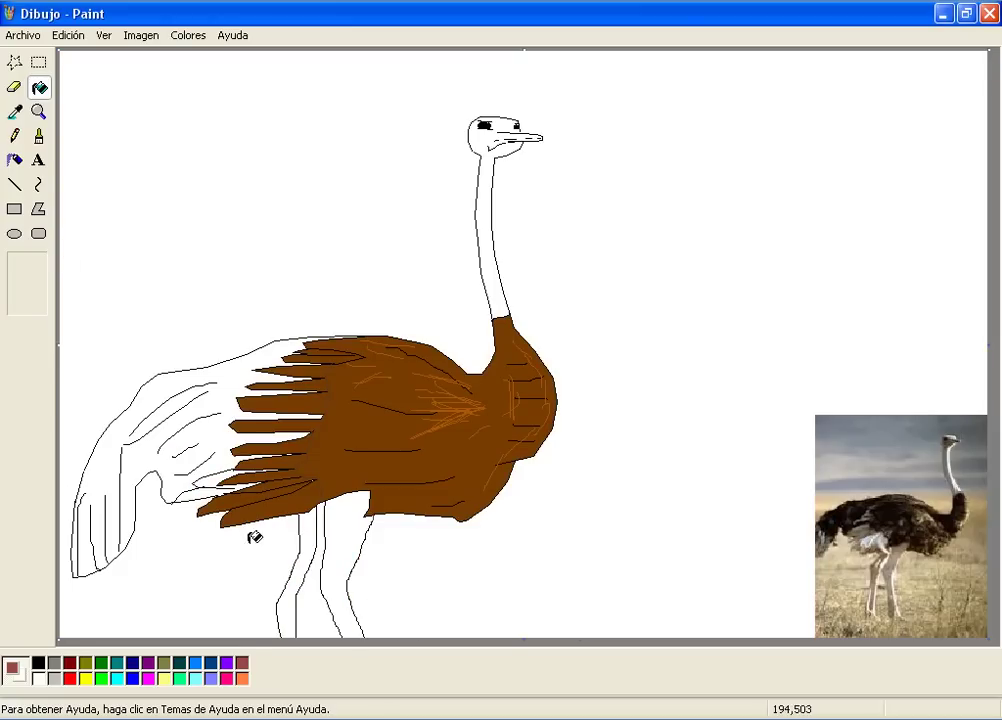
click(200, 482)
click(245, 426)
key(ctrl+z)
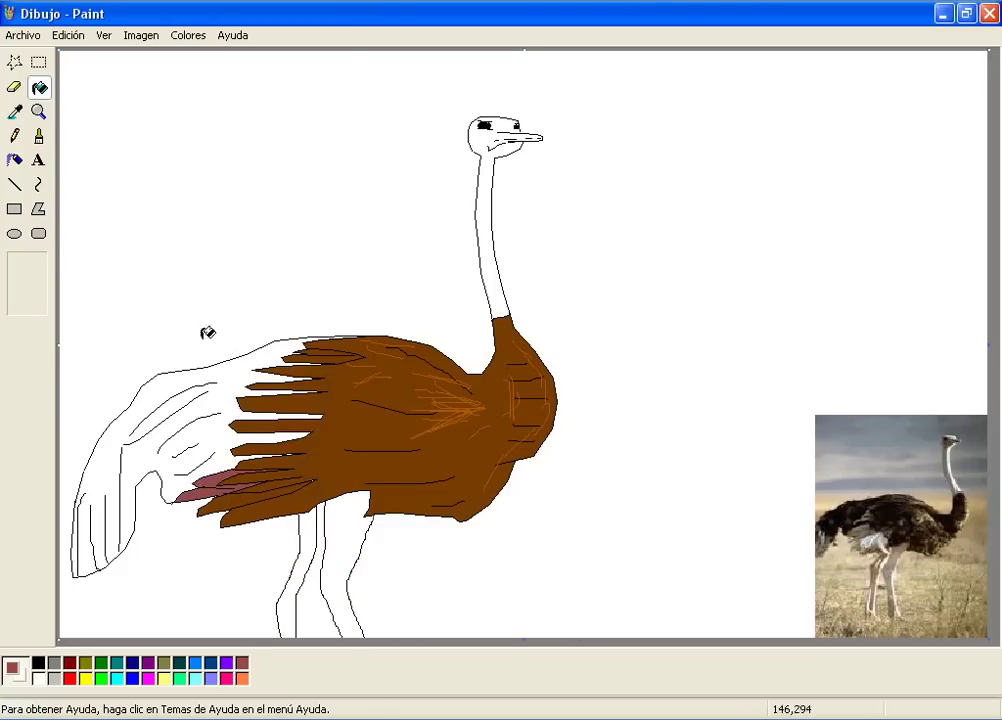
- Examine the tail and back outline close up for gaps that let the fill escape
click(38, 136)
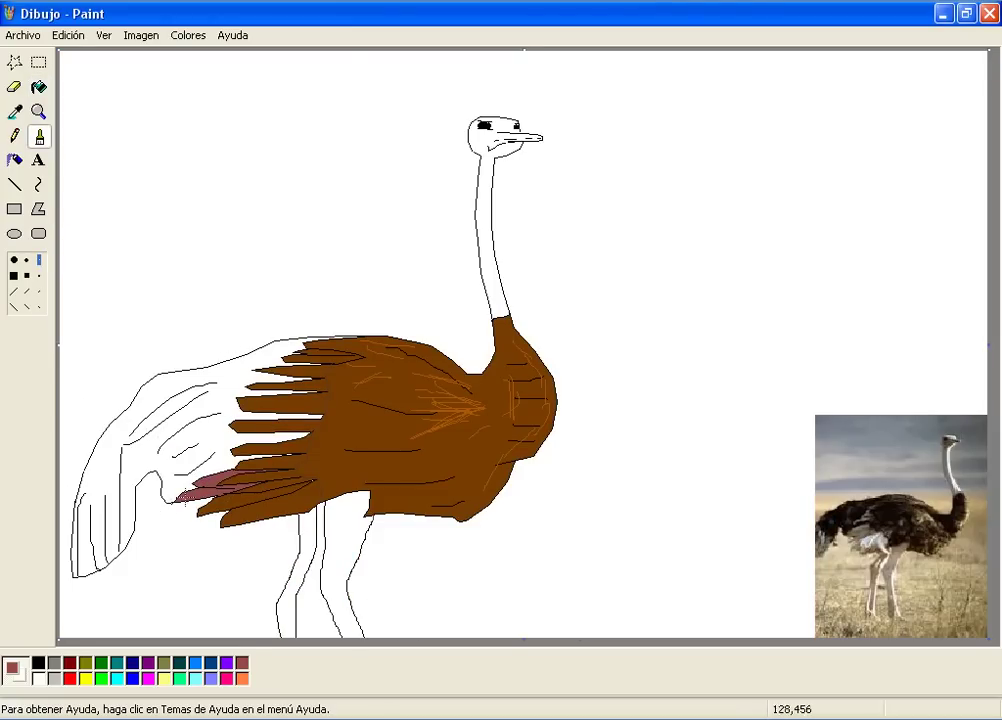
click(39, 113)
click(180, 495)
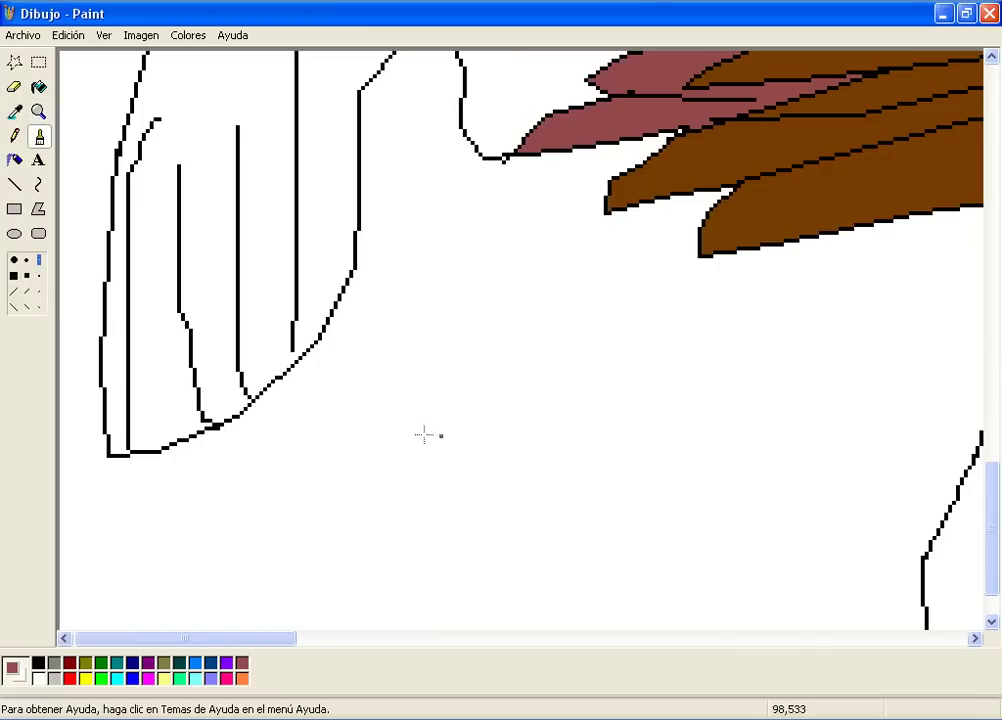
drag(991, 516, 977, 362)
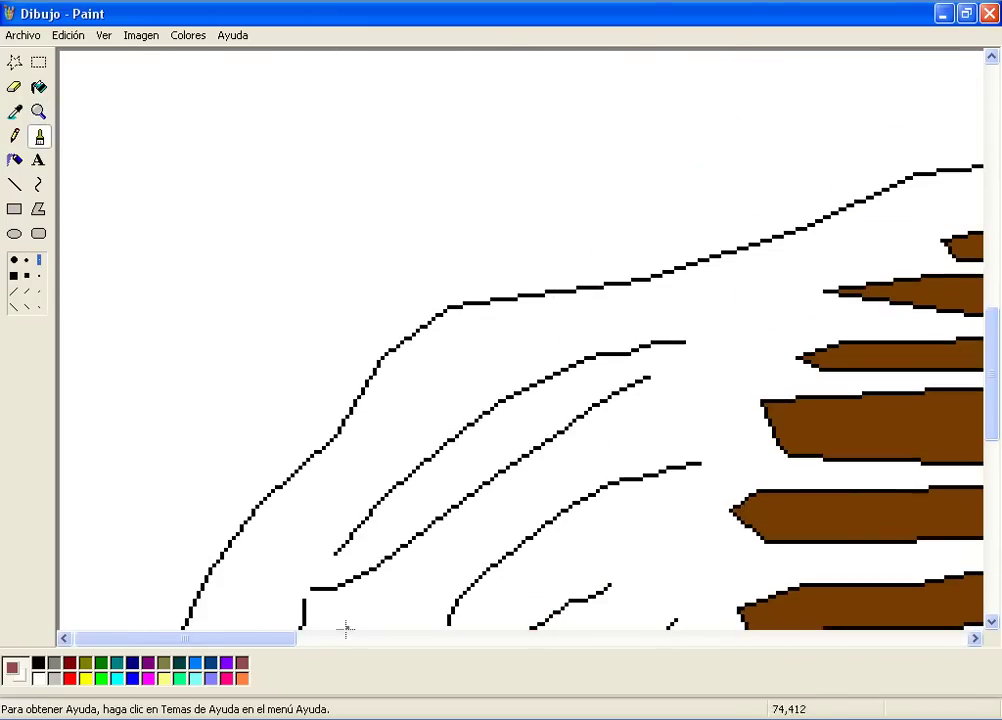
drag(345, 635, 456, 649)
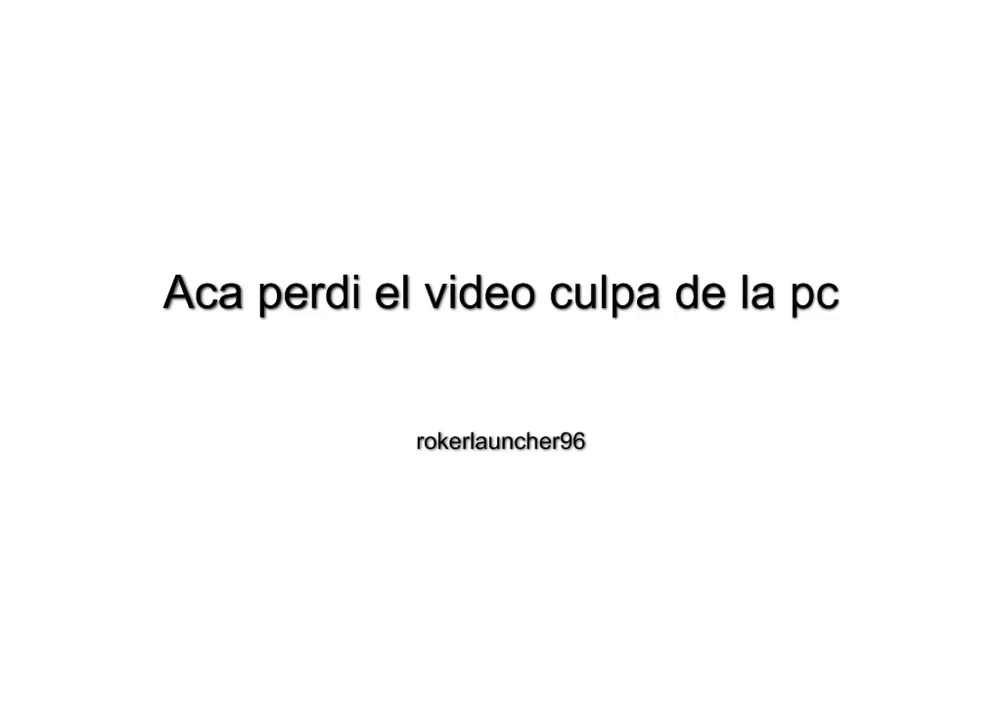